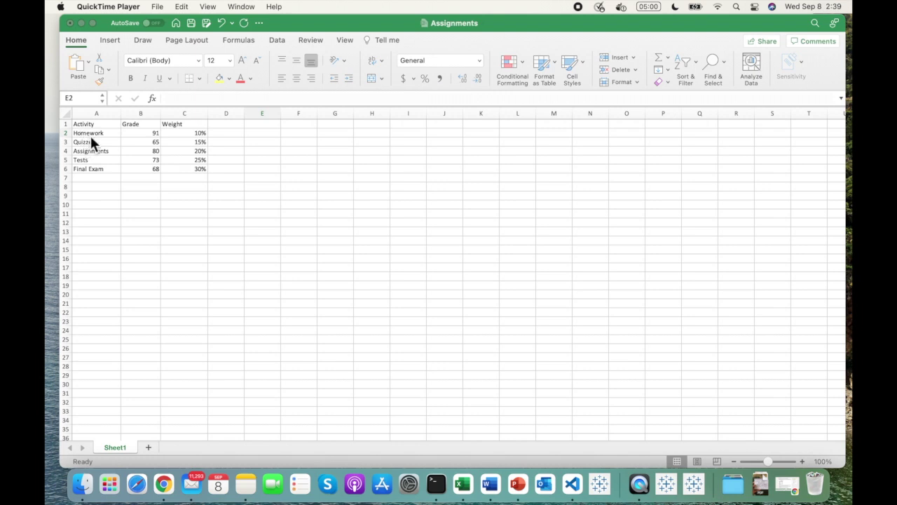
left_click(96, 152)
left_click(107, 160)
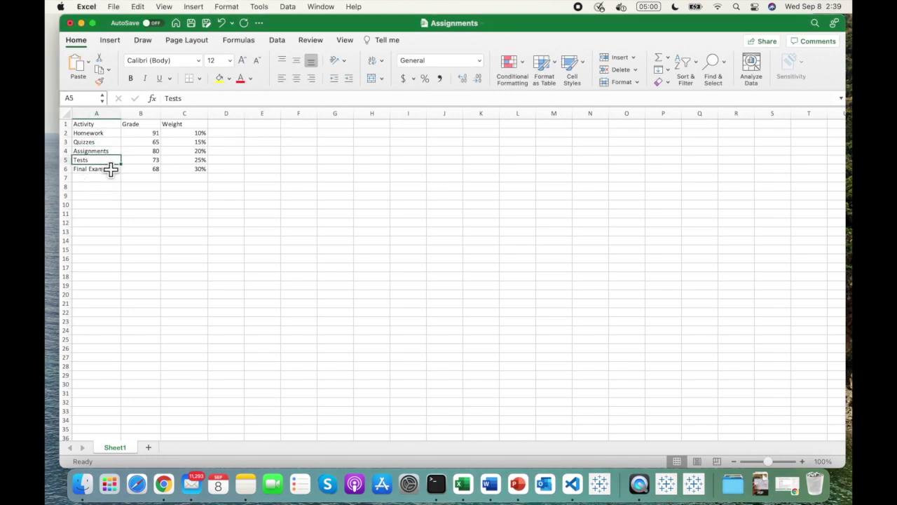
left_click(109, 170)
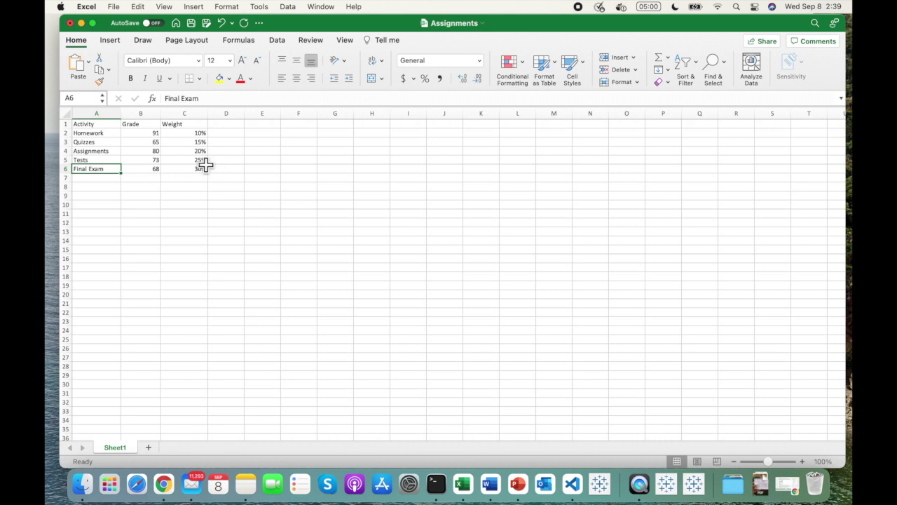
left_click(152, 133)
left_click(152, 142)
left_click(153, 178)
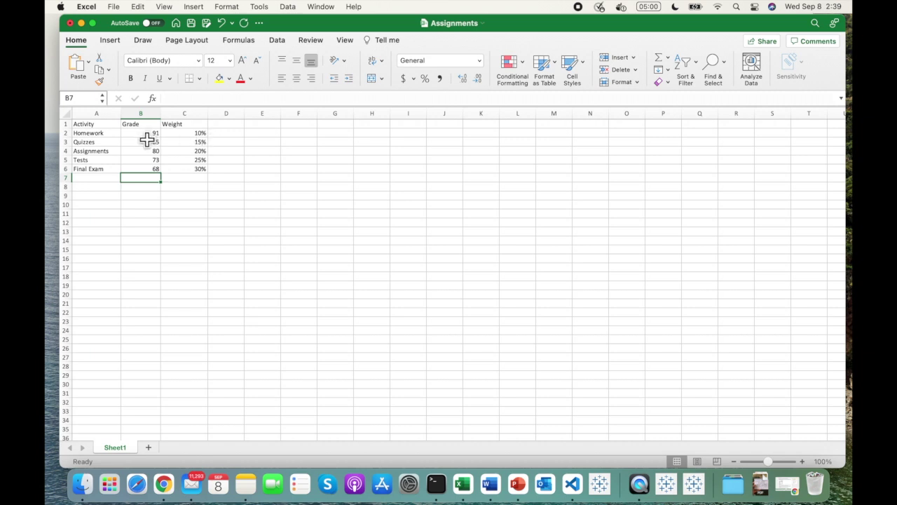
left_click(105, 133)
left_click(141, 133)
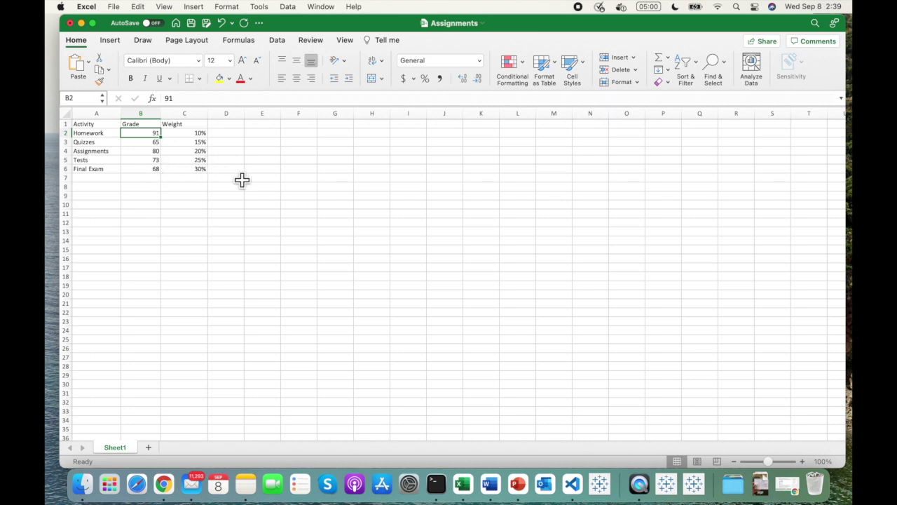
left_click(185, 188)
Step: Enter =SUMPRODUCT(B2:B6,C2:C6) in cell C8 to sum grades times weights
type("=")
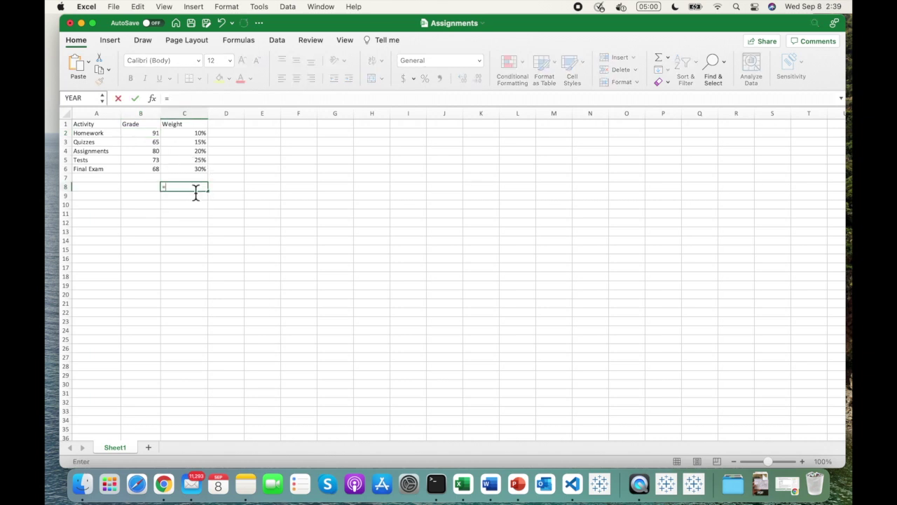
type("sum")
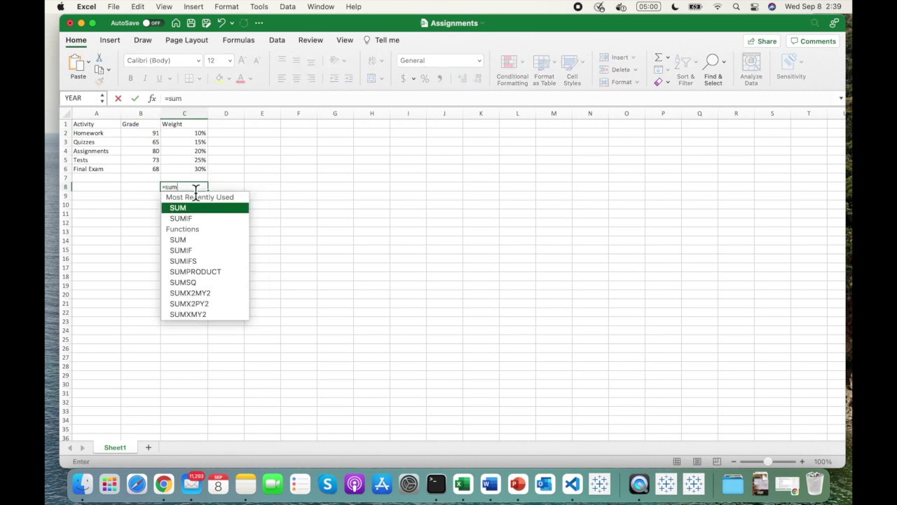
double_click(210, 272)
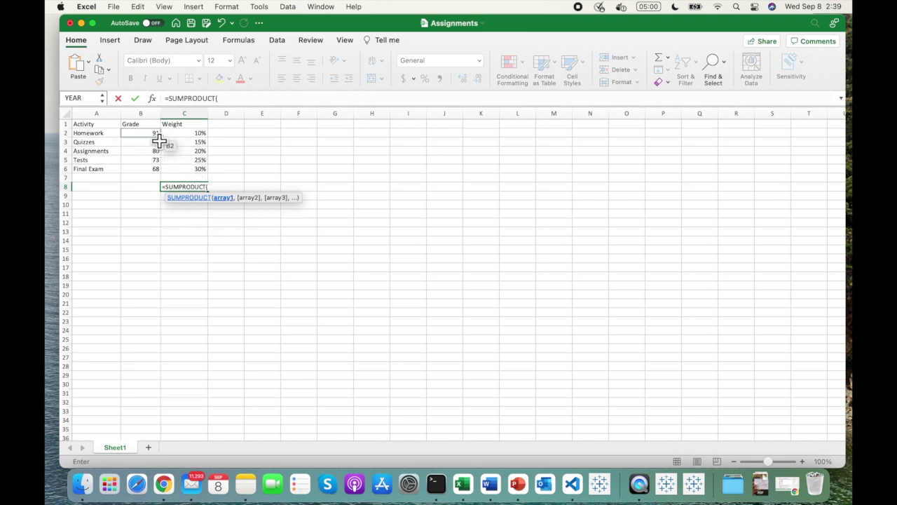
left_click_drag(159, 142, 159, 175)
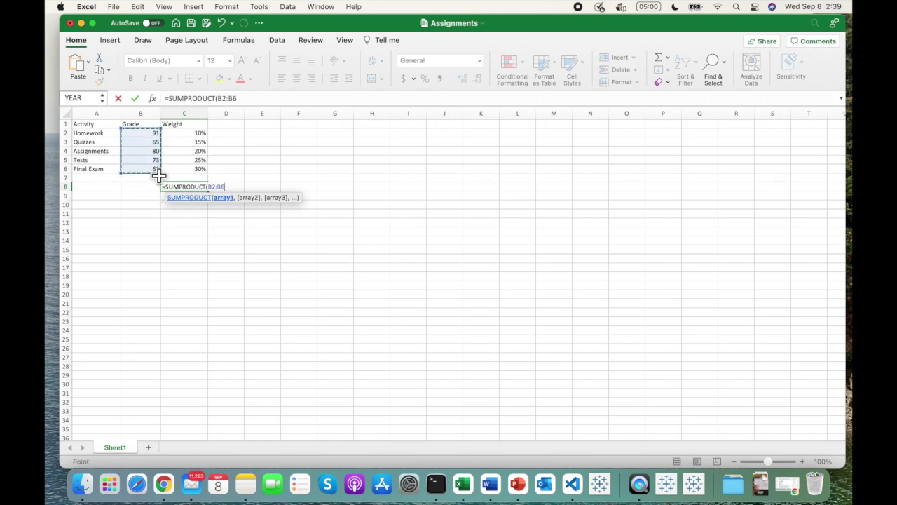
type(",")
left_click_drag(200, 134, 202, 178)
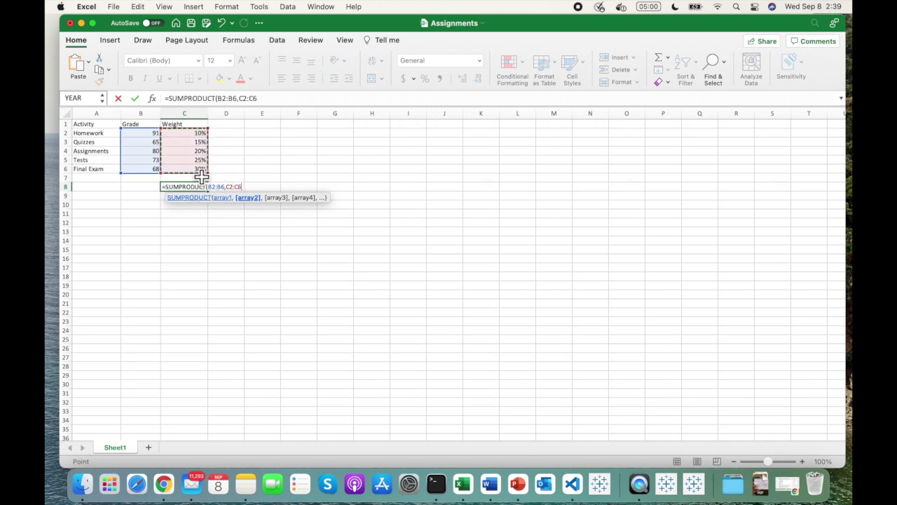
type(")")
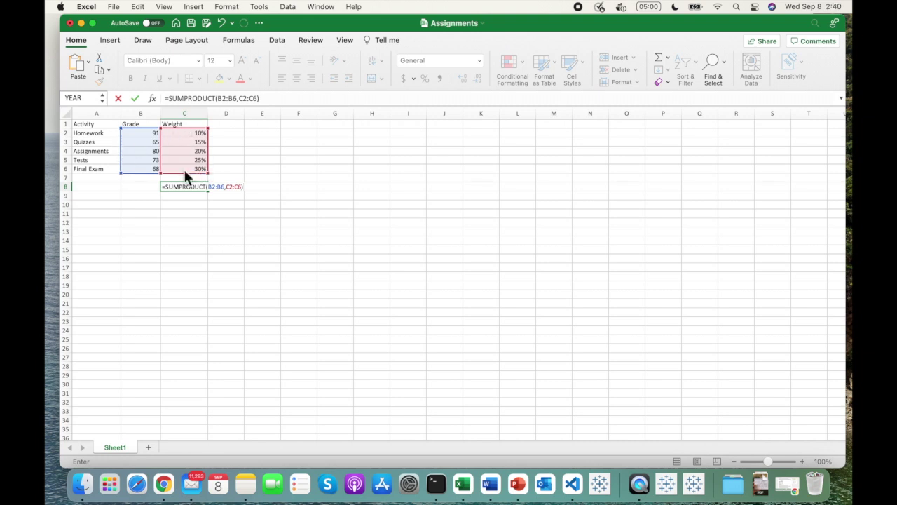
key("Return")
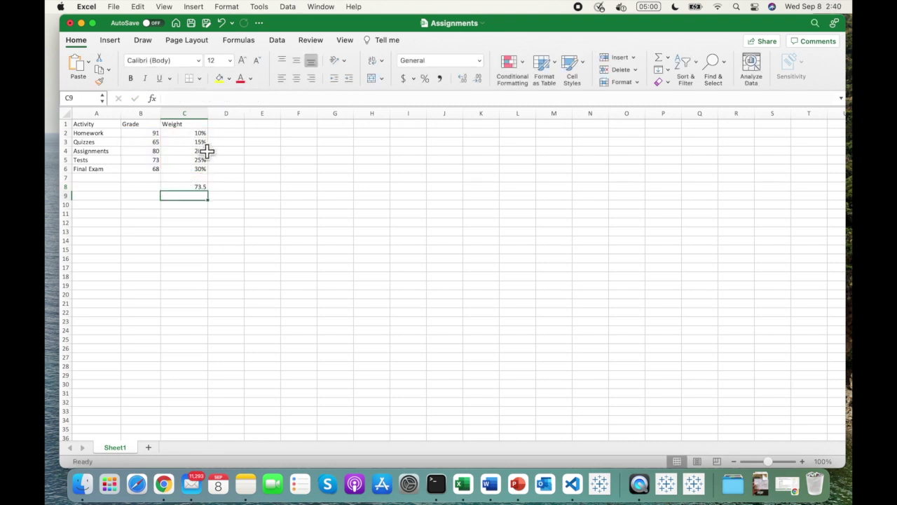
Step: Append '/ SUM(' to the C8 formula, dismissing the correction and missing-parenthesis alerts
double_click(201, 187)
left_click(275, 101)
type("/ SUM(")
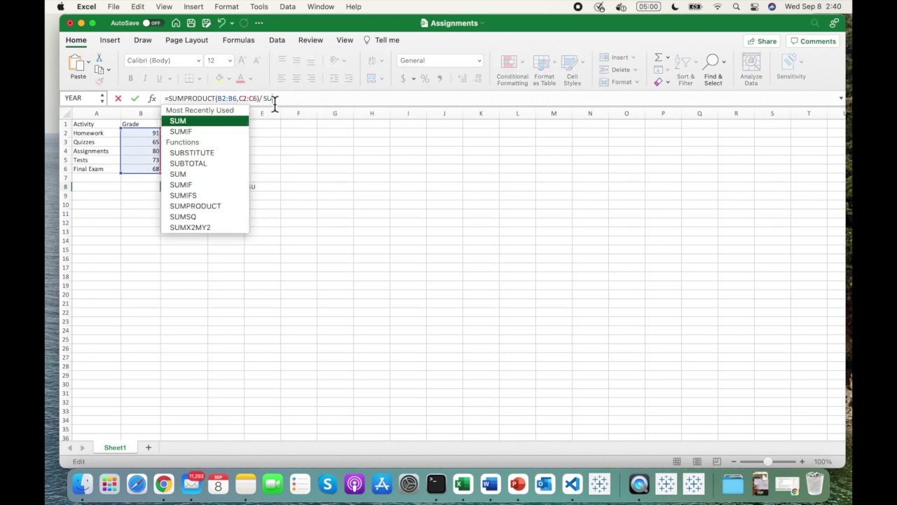
left_click(200, 135)
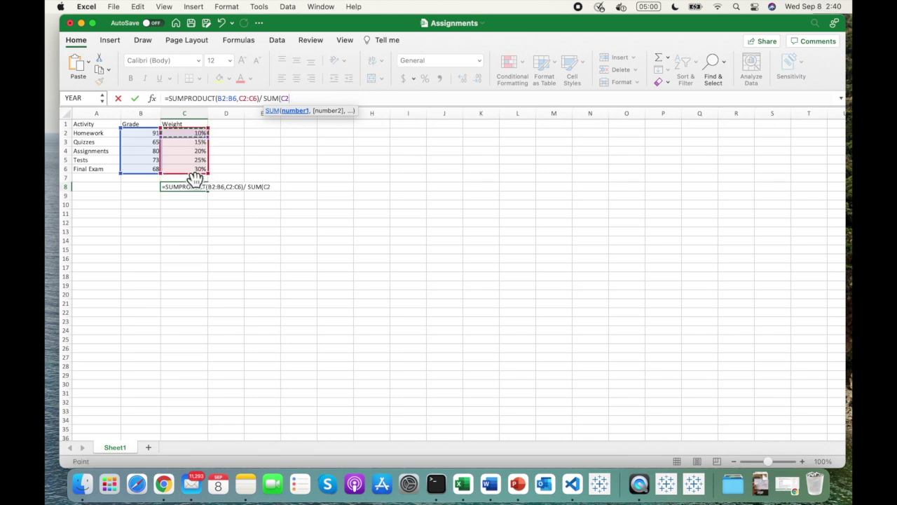
key("Return")
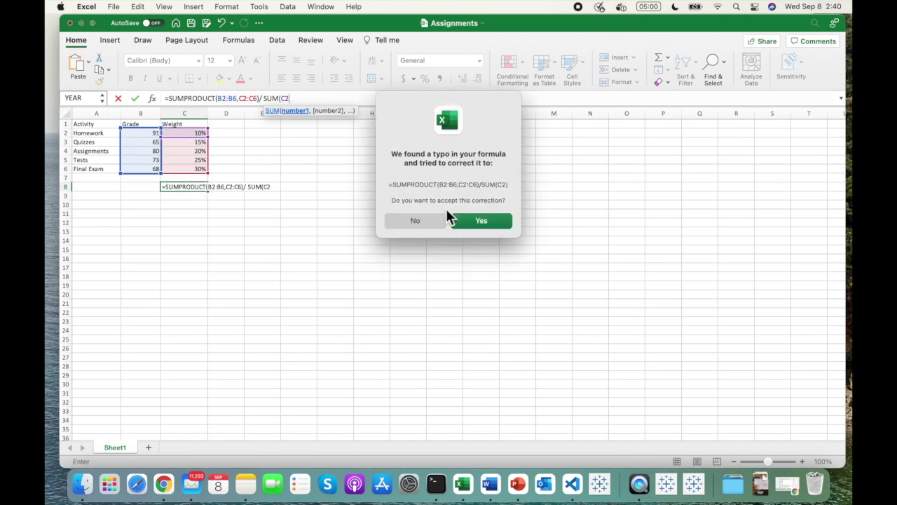
left_click(434, 220)
left_click(469, 208)
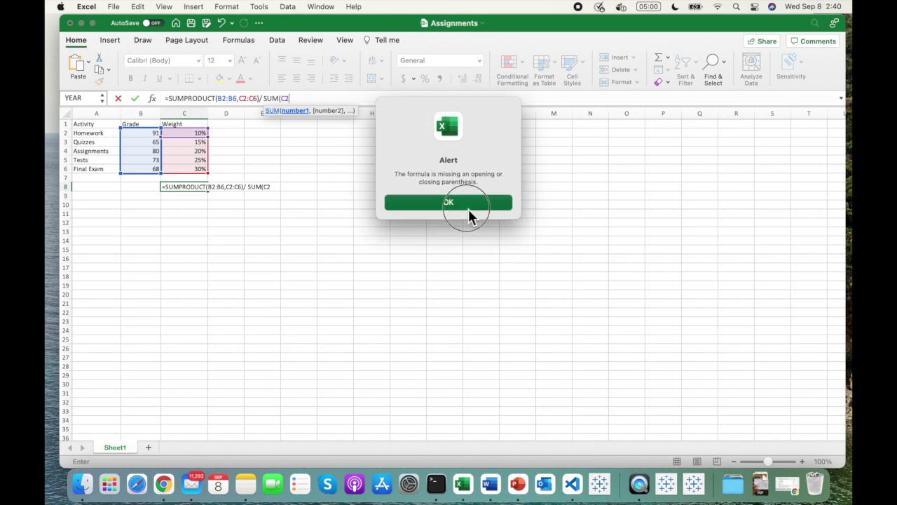
Step: Finish the divisor as SUM(C2:C6) for 73.5, then launch Tableau and minimize Excel
left_click(195, 169)
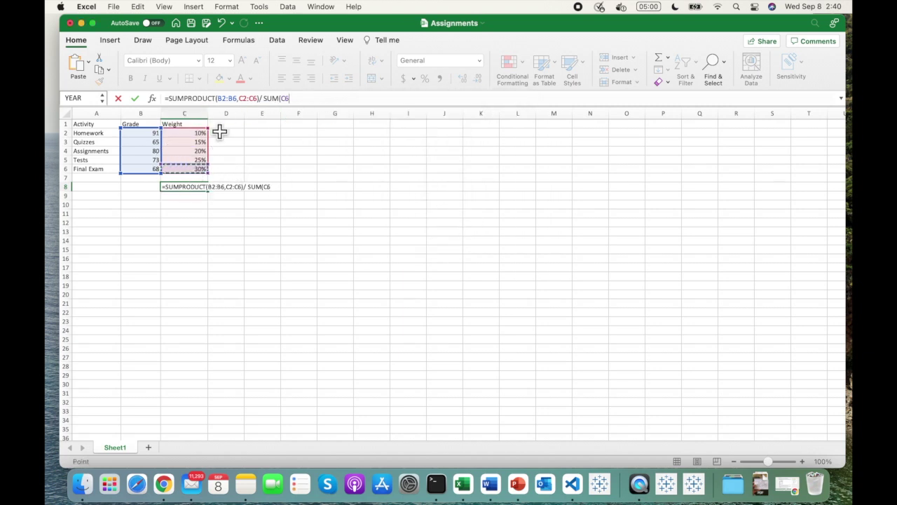
left_click(301, 98)
type("2")
key("BackSpace")
key("BackSpace")
key("BackSpace")
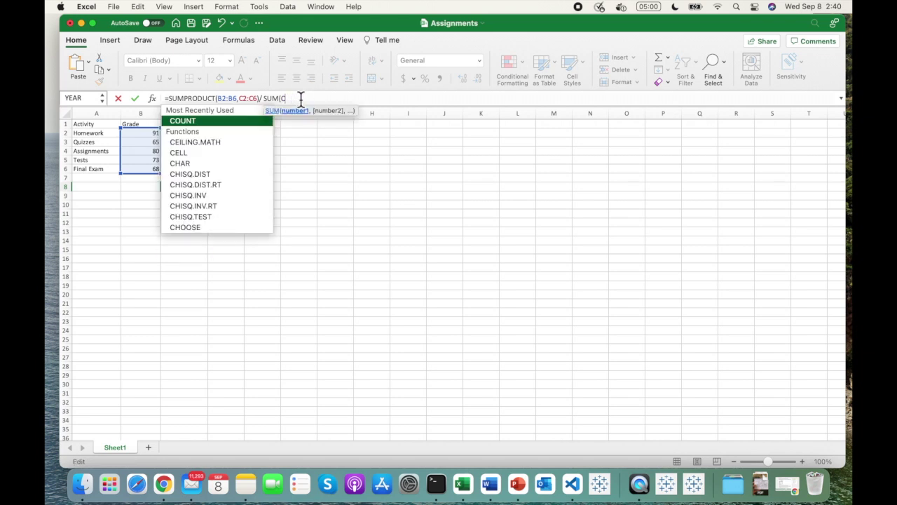
type("2:c6)")
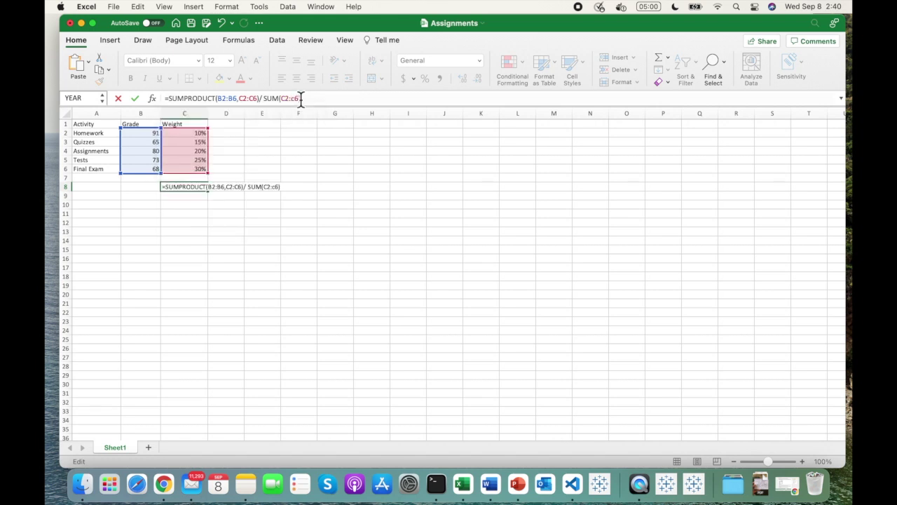
key("Return")
left_click(196, 188)
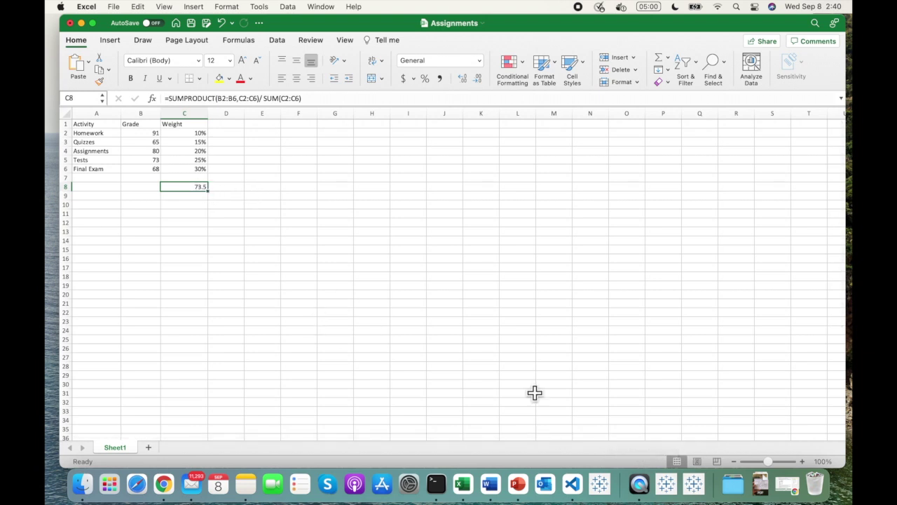
left_click(696, 491)
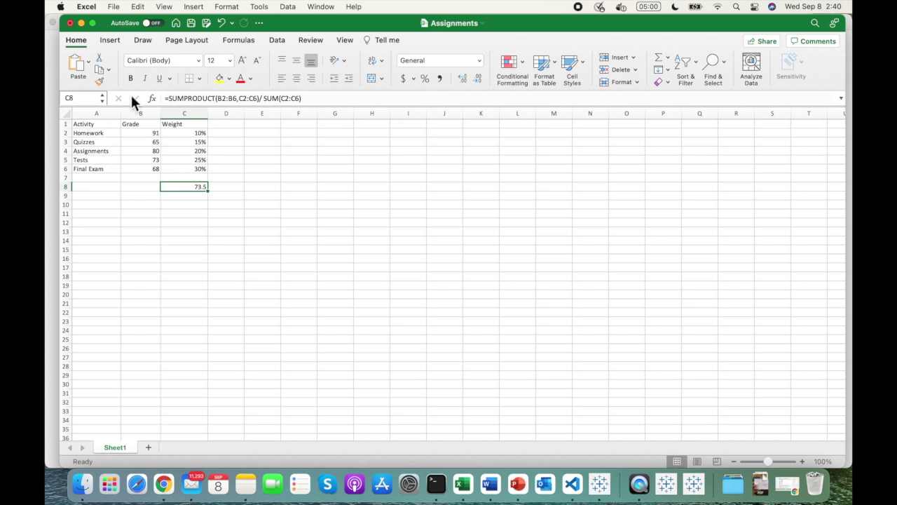
left_click(82, 23)
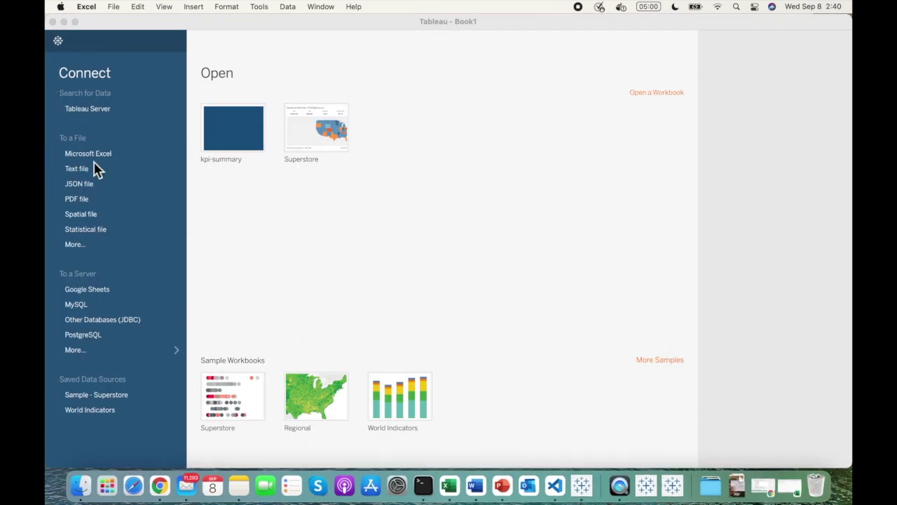
Step: Connect Tableau to the Assignments.xlsx Excel workbook and go to the Sheet 1 worksheet
left_click(50, 159)
left_click(87, 153)
left_click(106, 156)
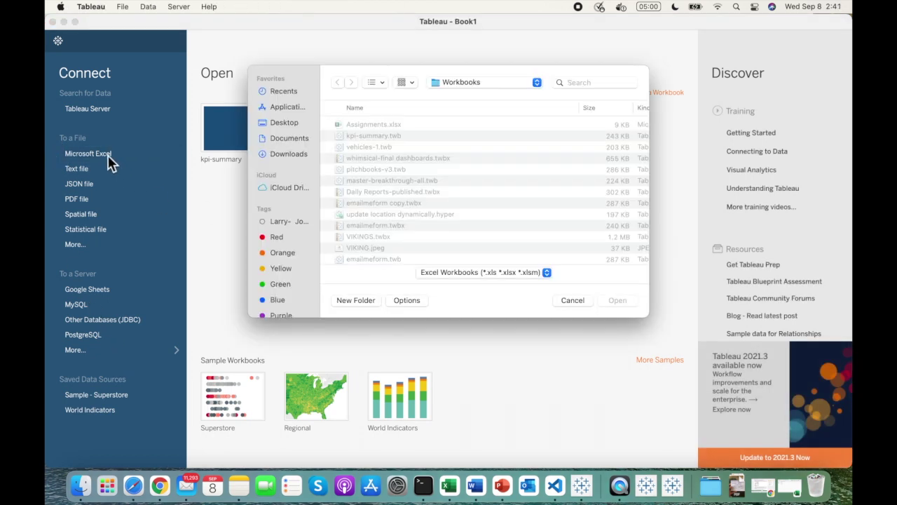
left_click(382, 126)
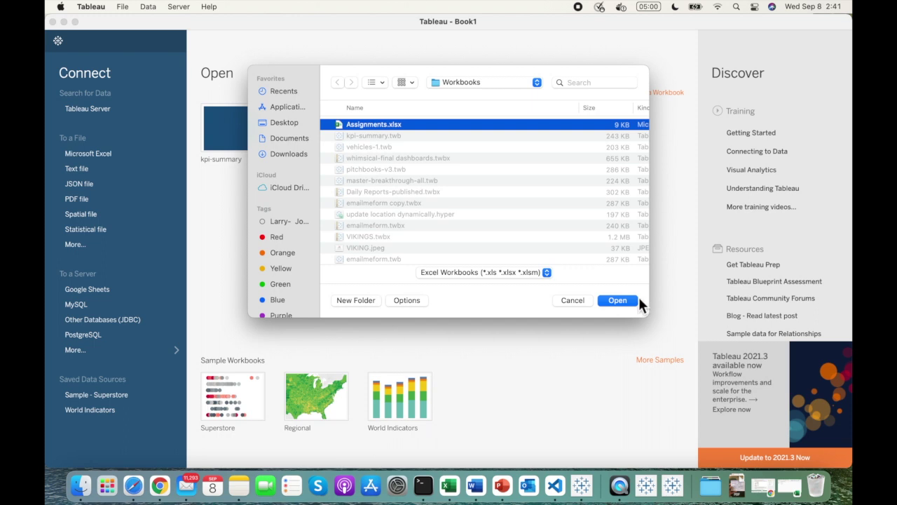
left_click(617, 300)
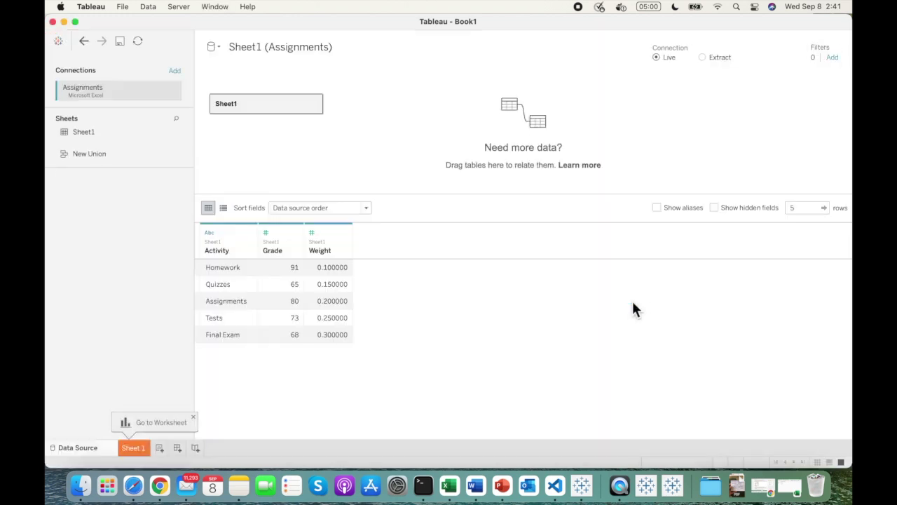
left_click(133, 448)
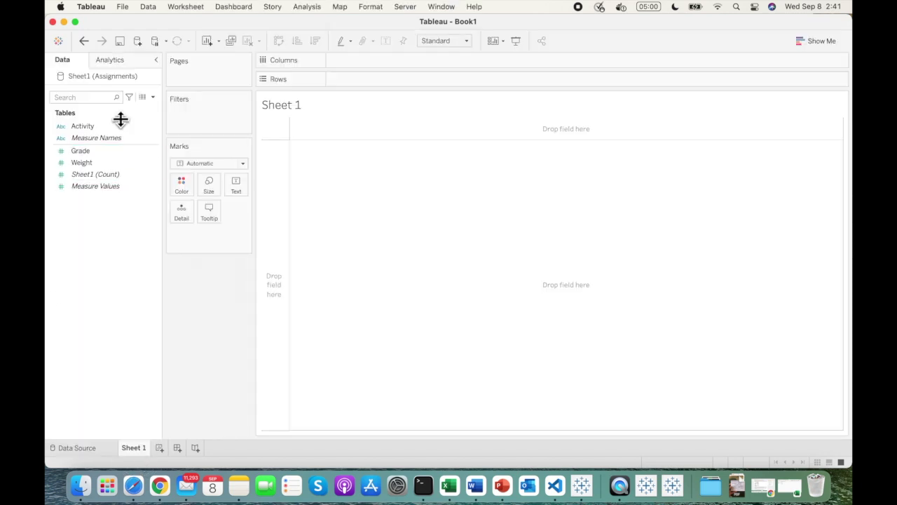
Step: Create a calculated field named 'Weighted Average' and start its formula with FIXED
left_click(154, 99)
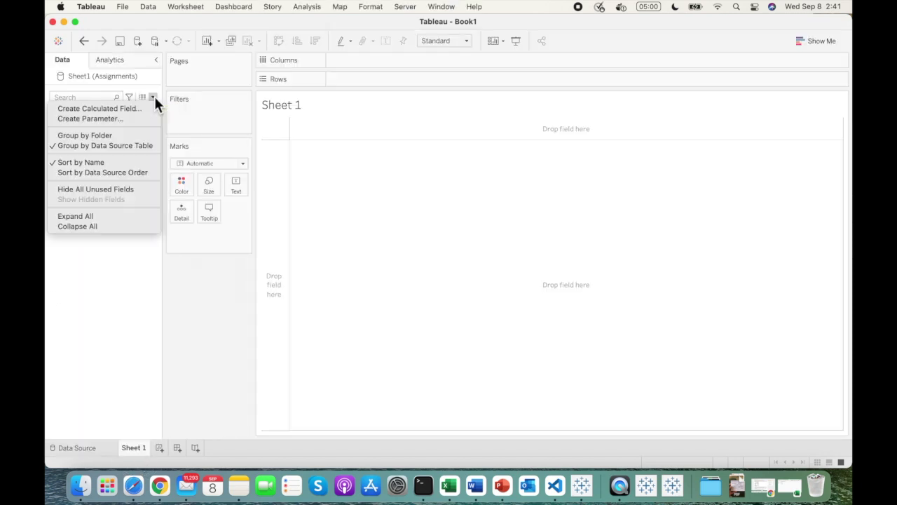
left_click(150, 108)
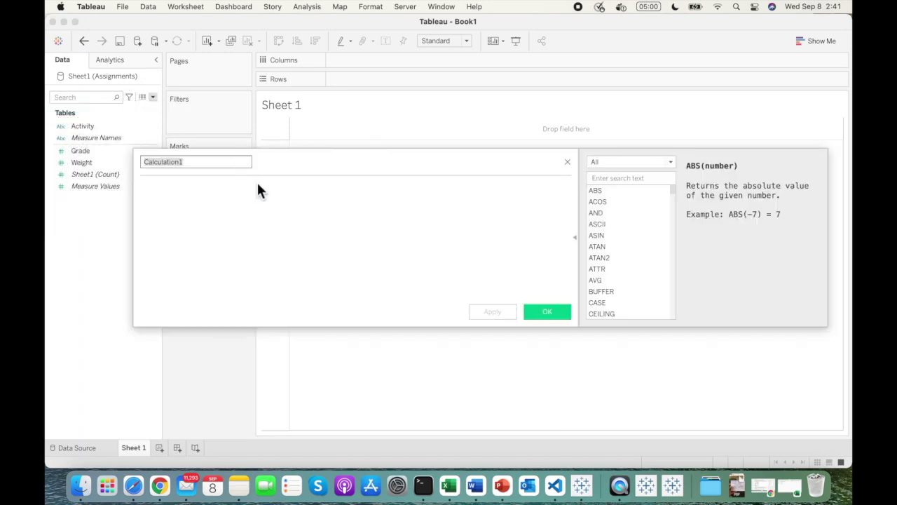
type("We")
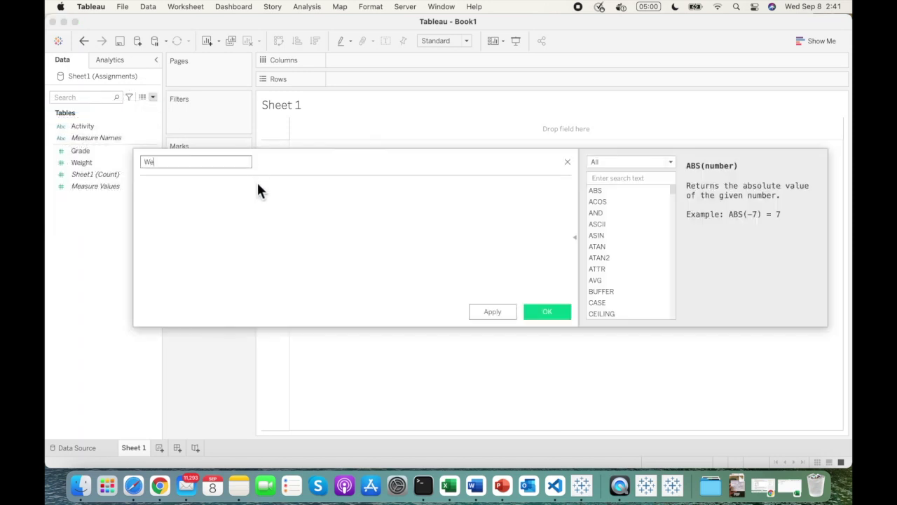
type("ighted Average")
left_click(174, 196)
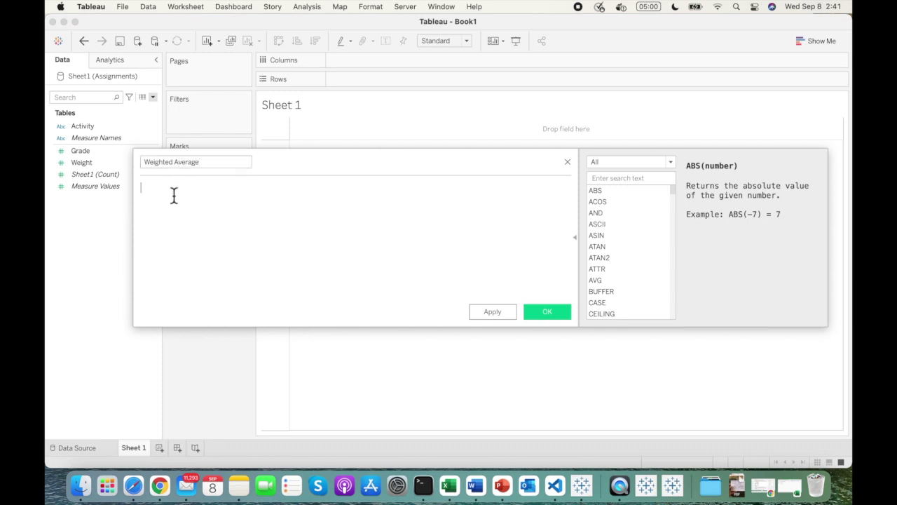
type("FIXED")
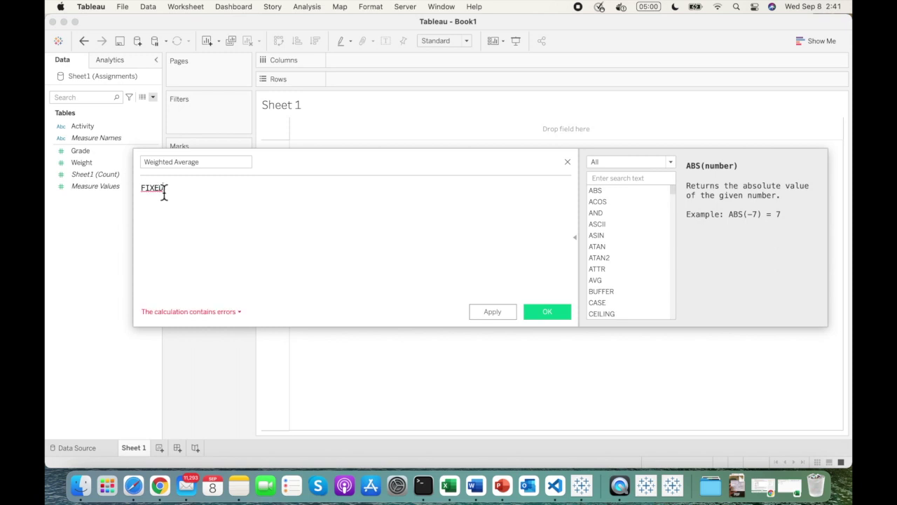
left_click(143, 189)
Step: Build the expression {FIXED [Activity]:[Grade]*[Weight]} using the Activity, Grade and Weight fields
type("{")
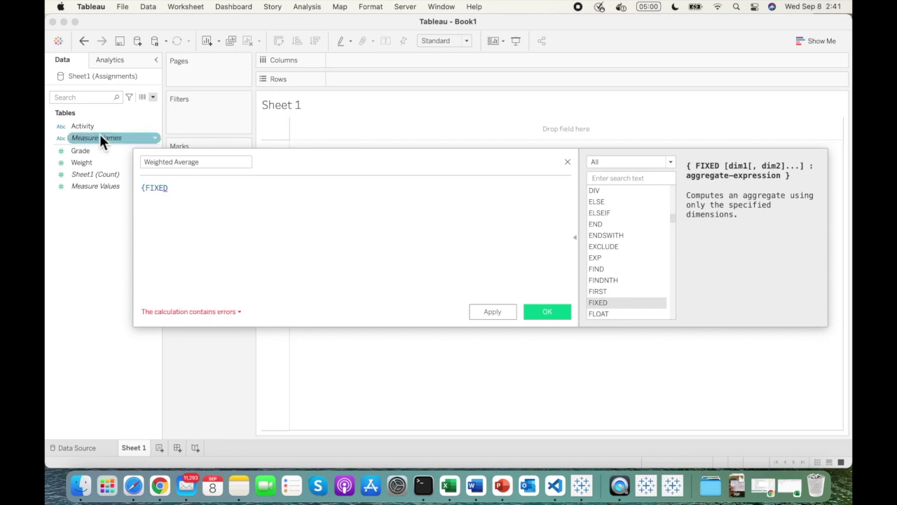
left_click_drag(97, 124, 205, 189)
left_click(169, 191)
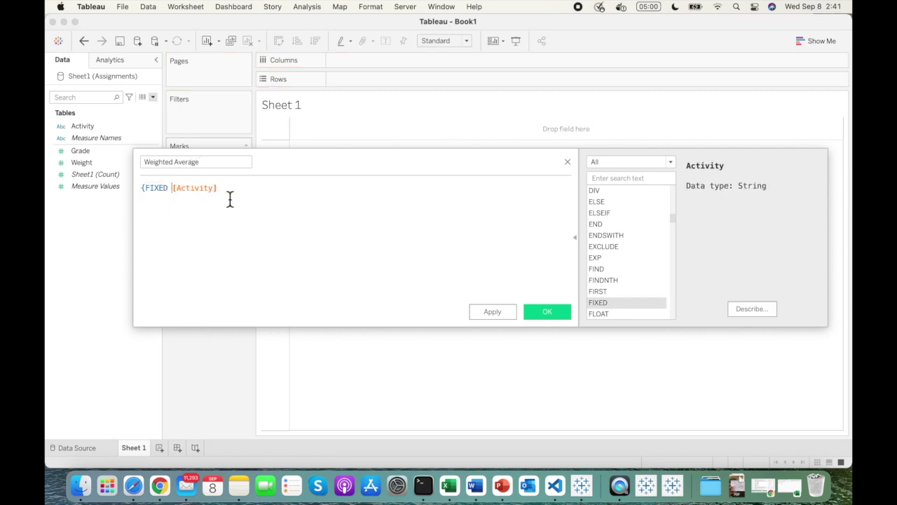
type(":")
left_click_drag(78, 151, 251, 187)
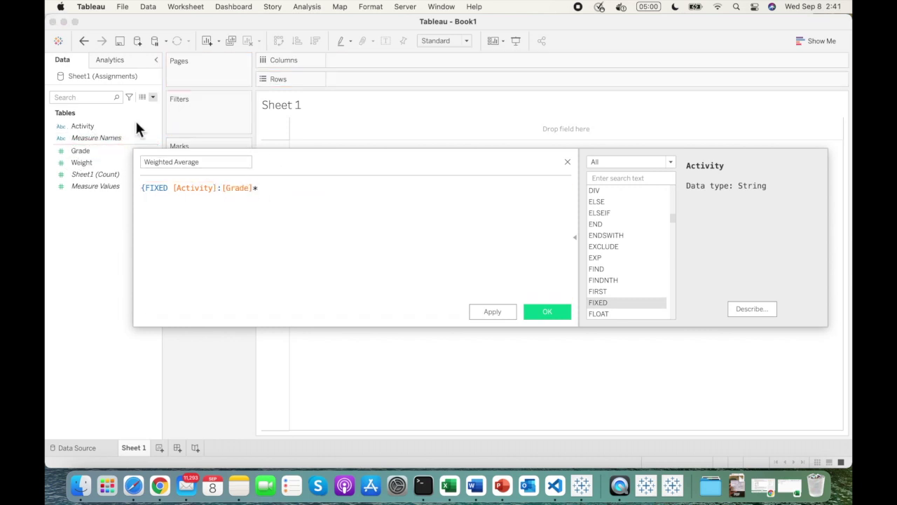
left_click_drag(86, 162, 298, 187)
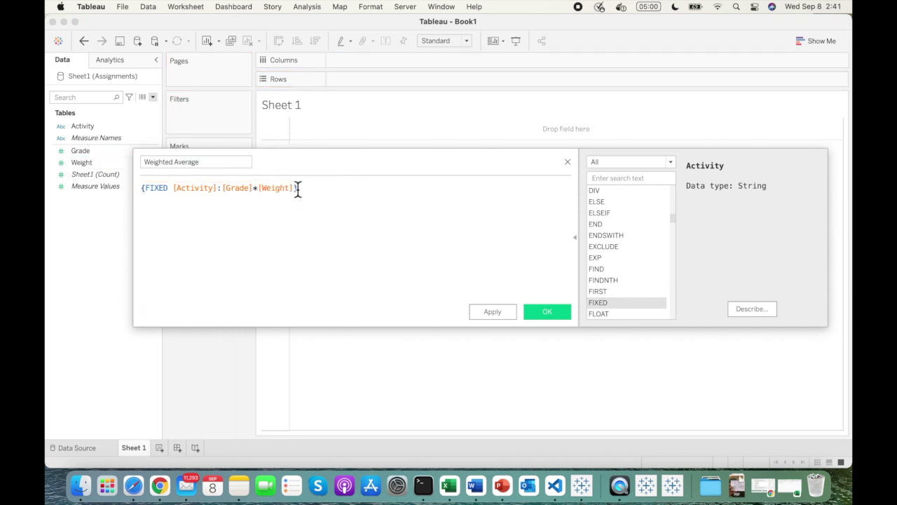
Step: Divide by SUM([Weight]) and view the calculation's aggregate error
type("/ su")
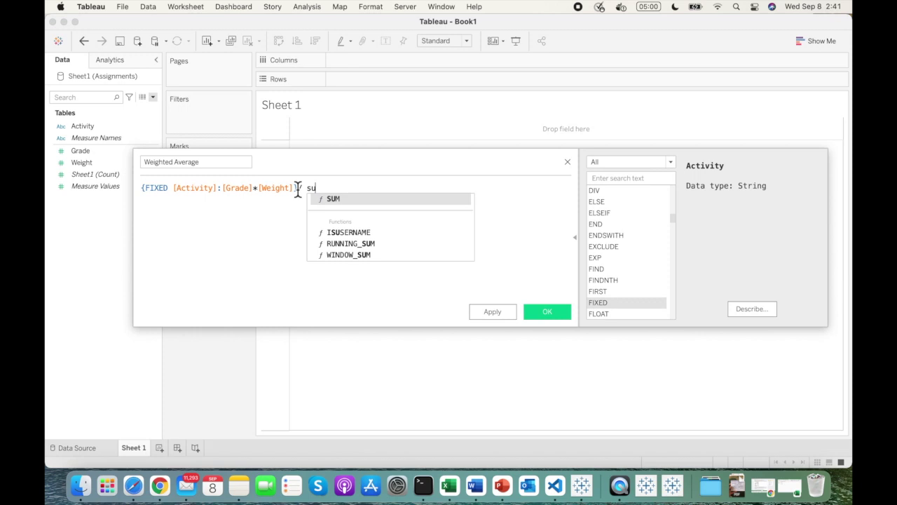
left_click(329, 195)
left_click(70, 160)
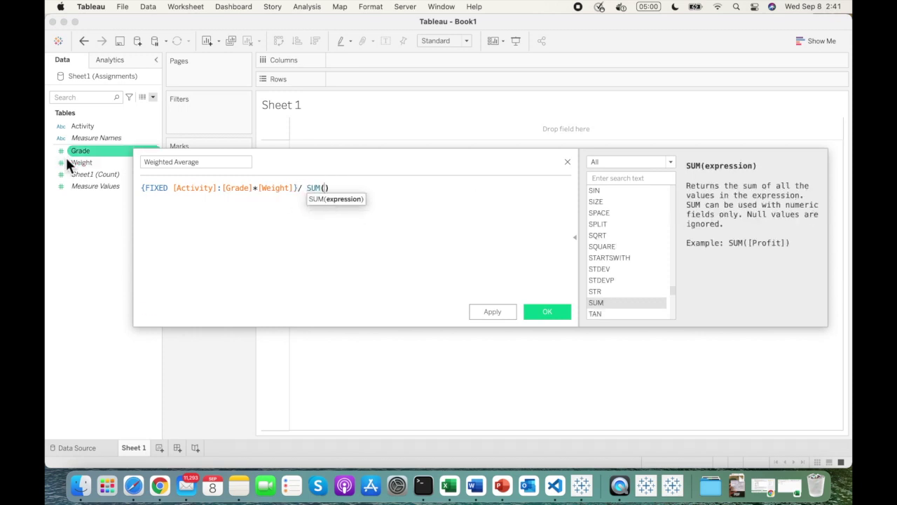
left_click_drag(72, 159, 326, 190)
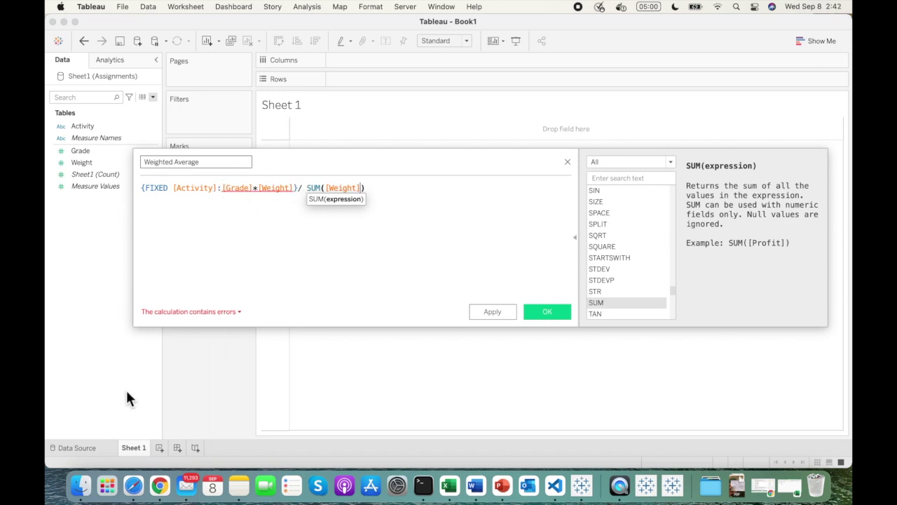
left_click(199, 315)
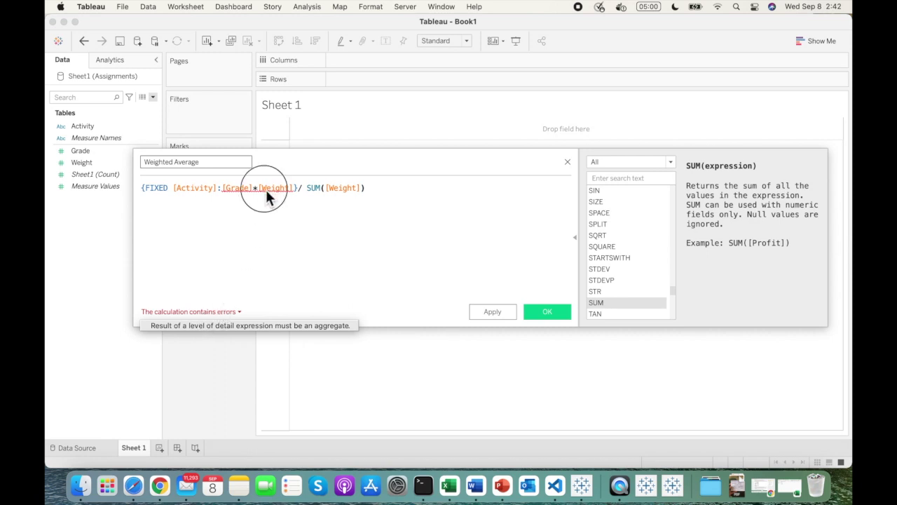
Step: Wrap [Grade] in SUM() inside the FIXED expression
left_click(240, 192)
left_click_drag(223, 188, 284, 195)
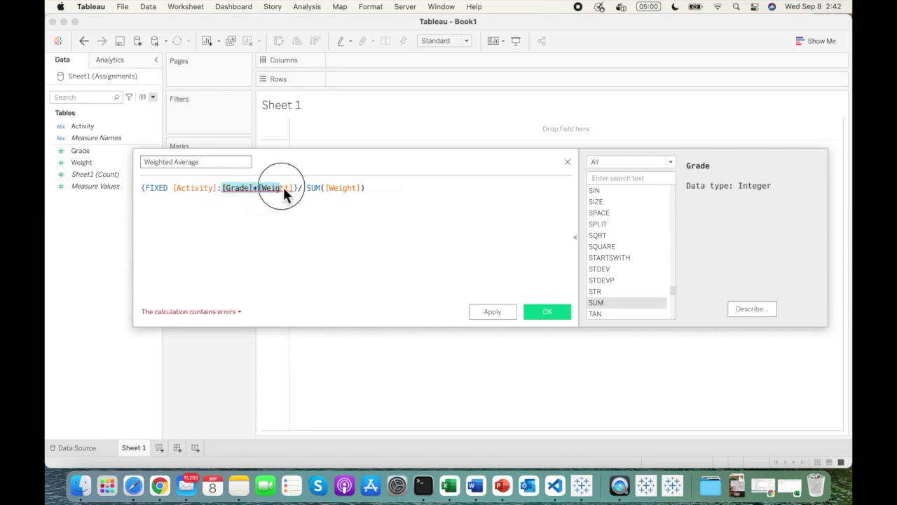
left_click(224, 196)
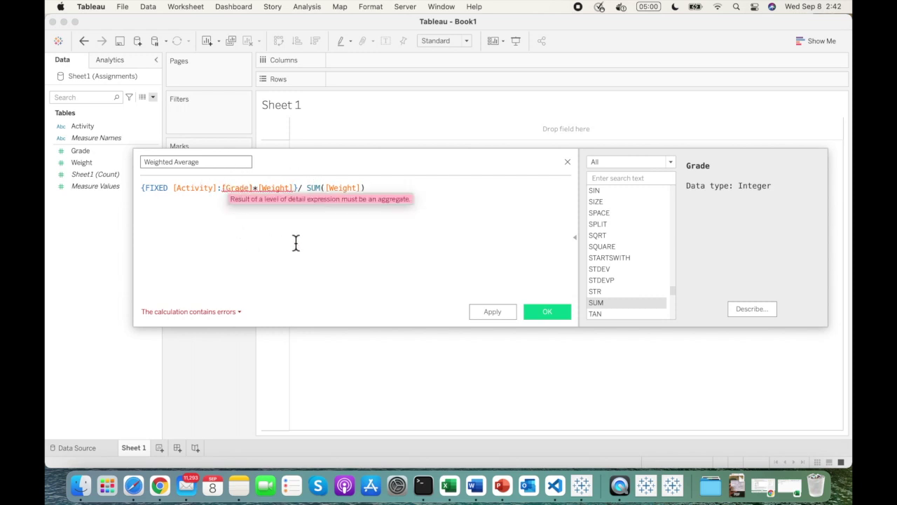
type("SUM")
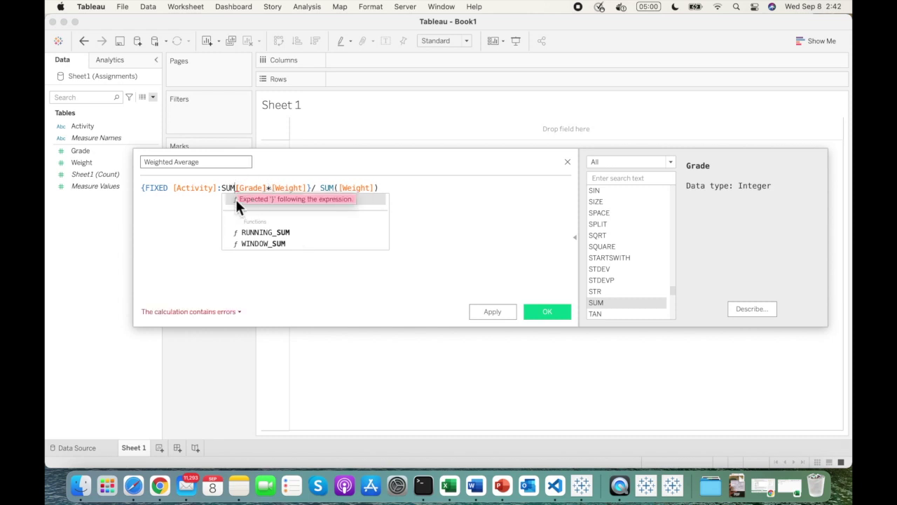
left_click(235, 197)
key("Delete")
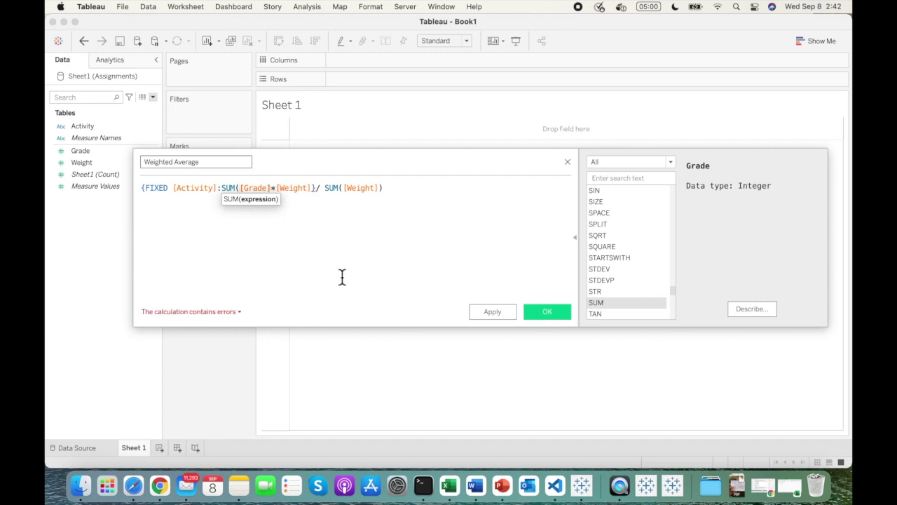
type(")")
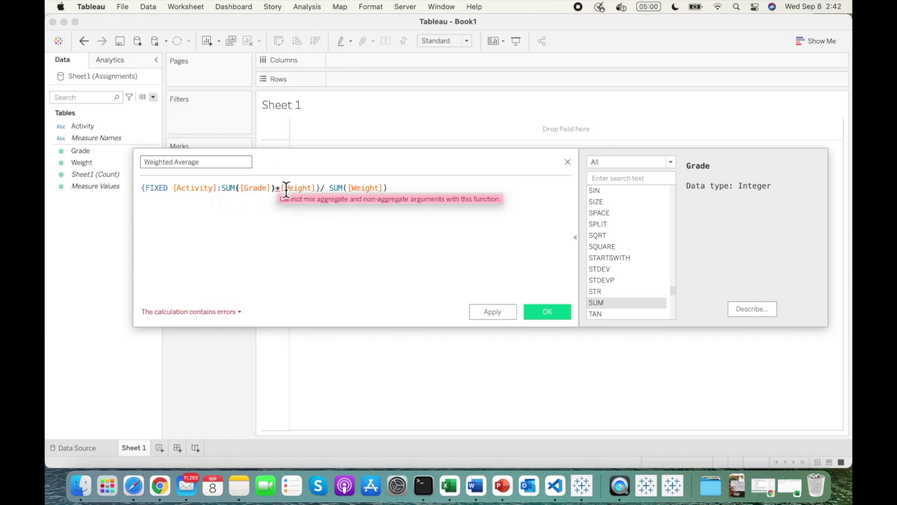
Step: Wrap [Weight] in SUM() inside the FIXED expression
left_click(283, 188)
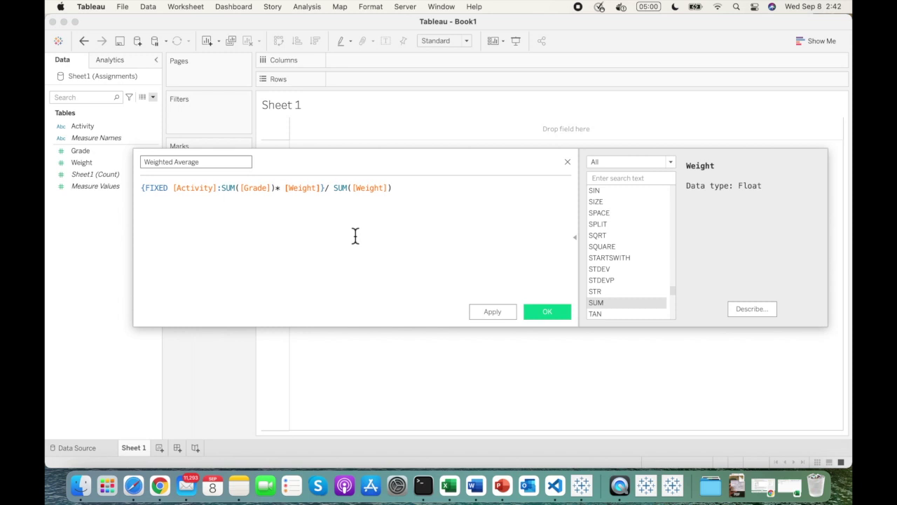
type("SUM")
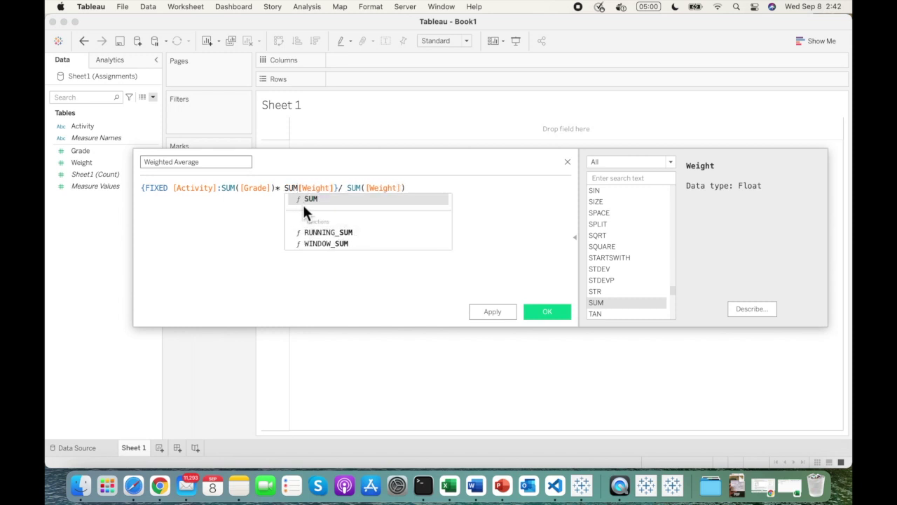
left_click(309, 199)
left_click(306, 188)
key("BackSpace")
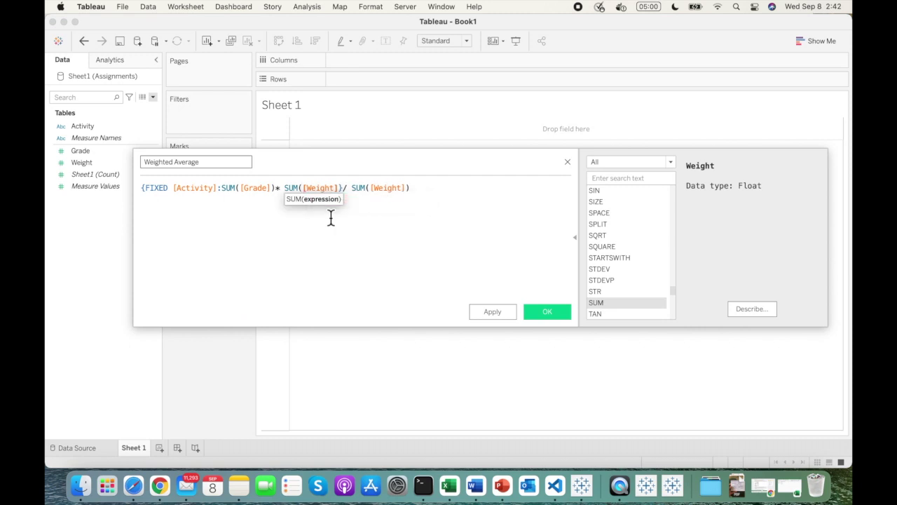
left_click(339, 188)
type(")")
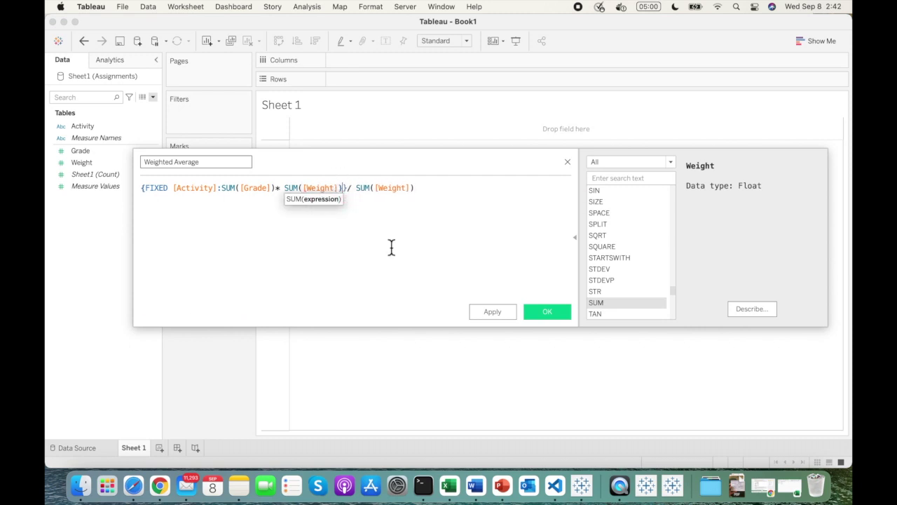
Step: Select the duplicated FIXED expression at the formula start and undo it
left_click_drag(240, 190, 340, 193)
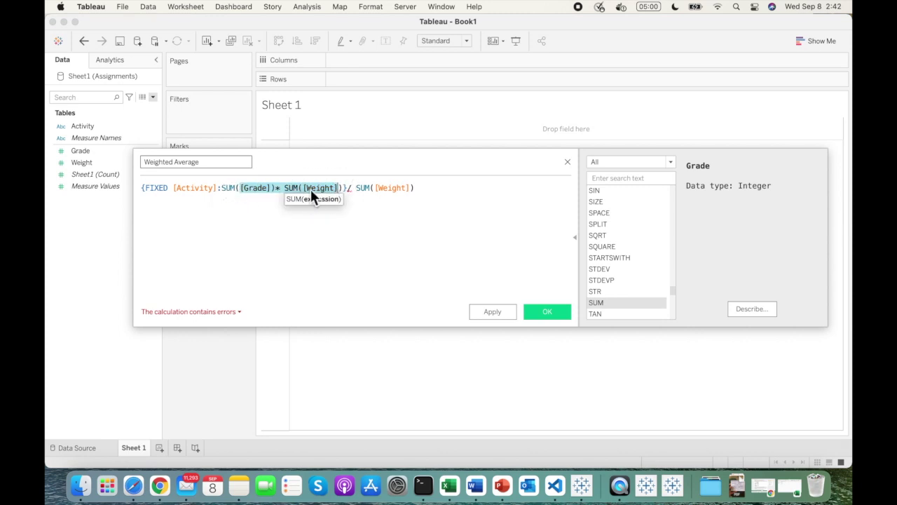
left_click(235, 190)
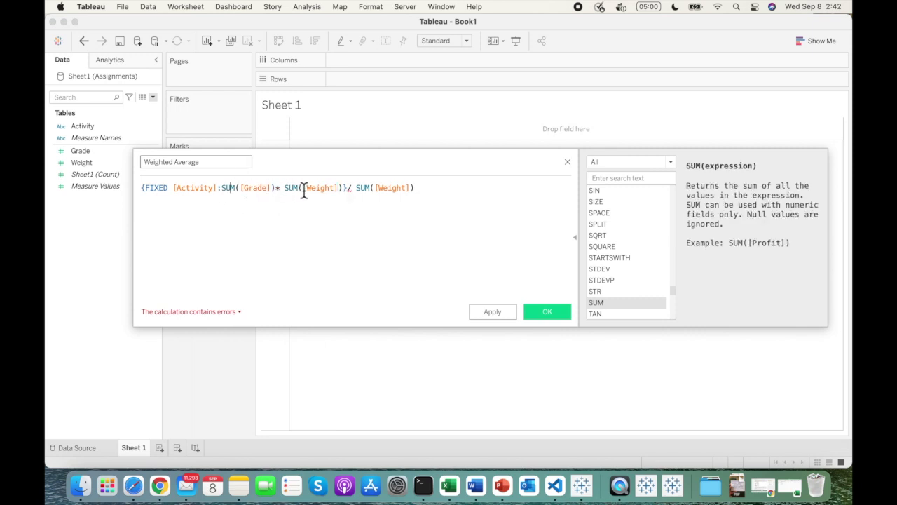
left_click_drag(299, 190, 289, 191)
left_click_drag(345, 188, 146, 194)
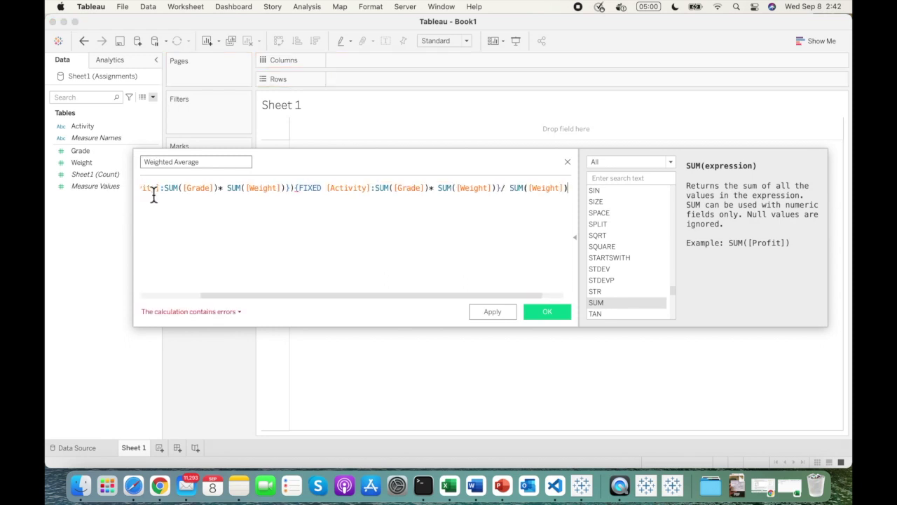
key("super+z")
Step: Wrap the whole FIXED expression in SUM(), closing after the brace, and save the Weighted Average field
left_click(142, 189)
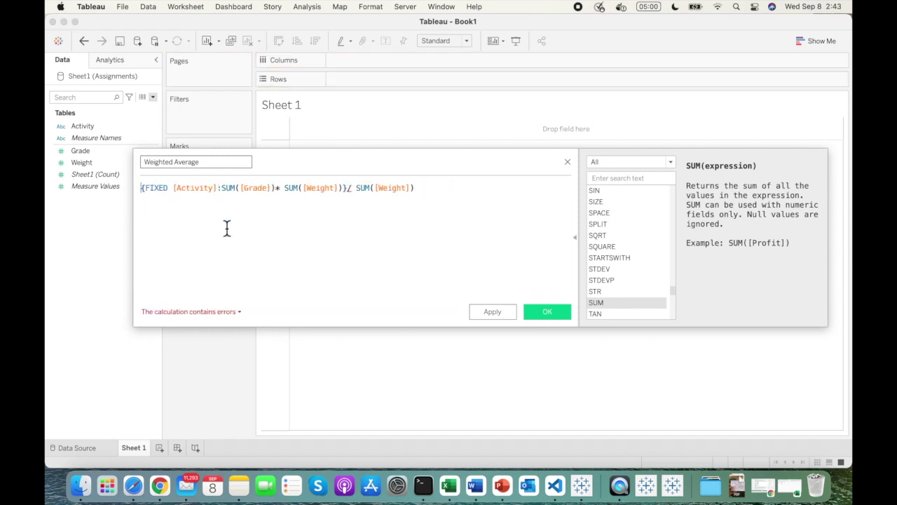
type("SUM")
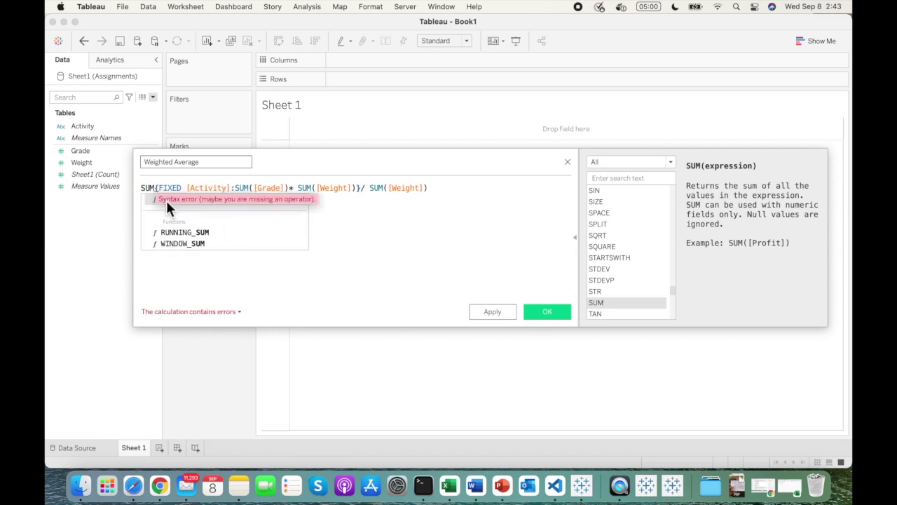
left_click(153, 199)
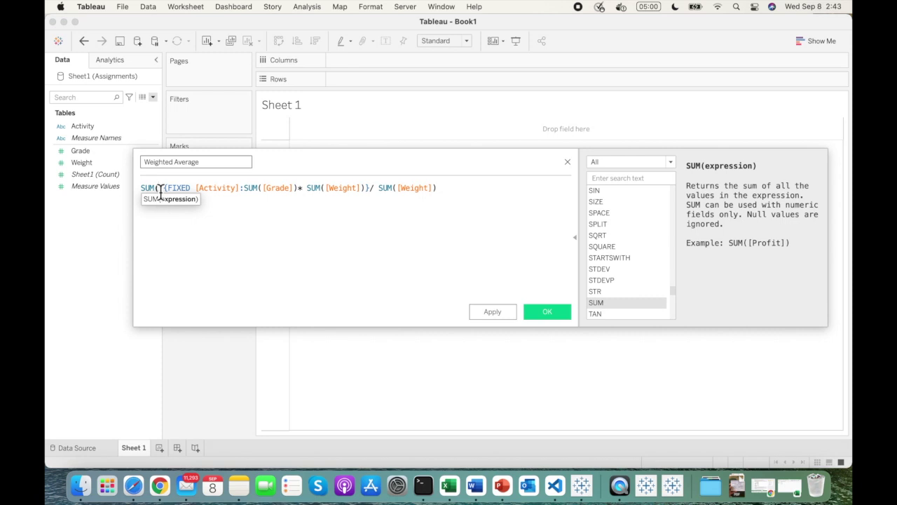
key("Delete")
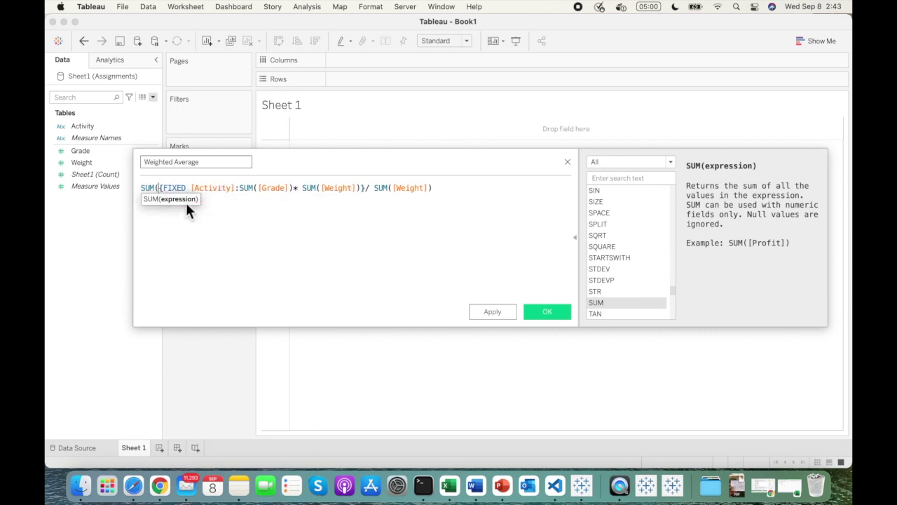
left_click(367, 188)
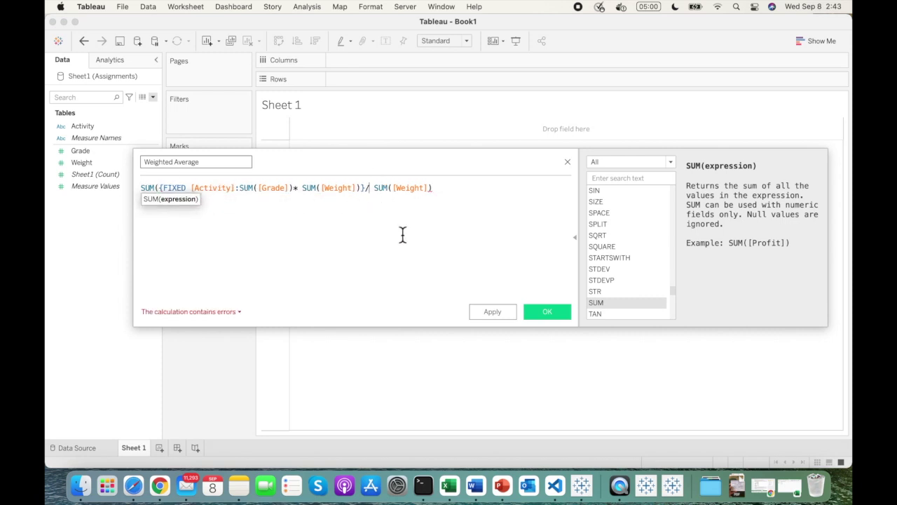
type(")")
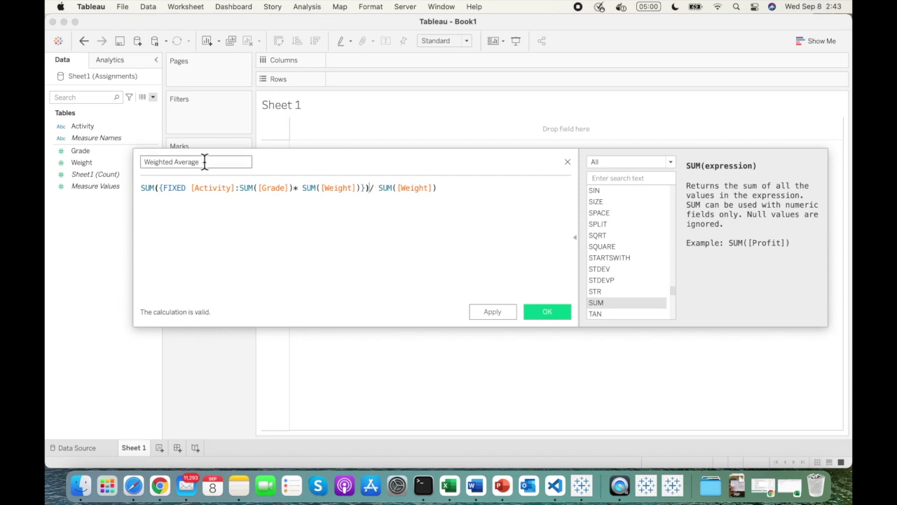
left_click(546, 315)
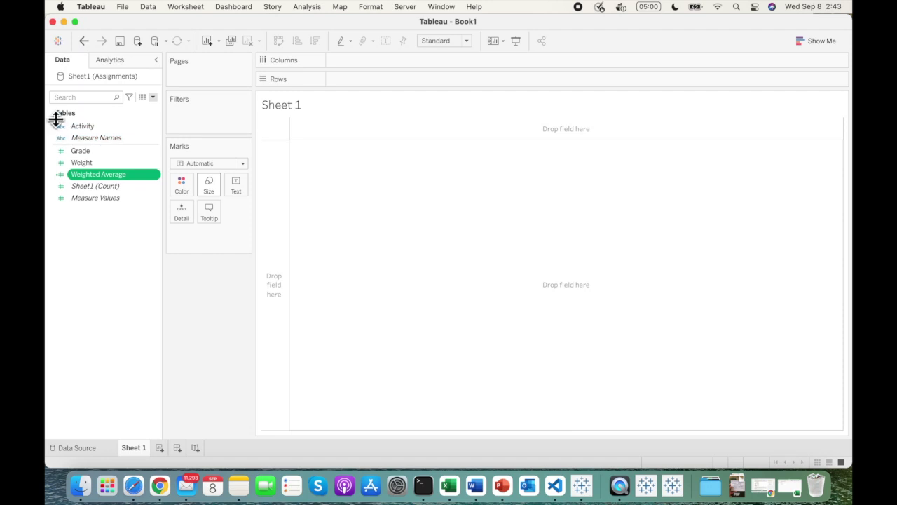
Step: Put Grade and Weight on Rows and switch the view to a text table
left_click_drag(93, 153, 398, 81)
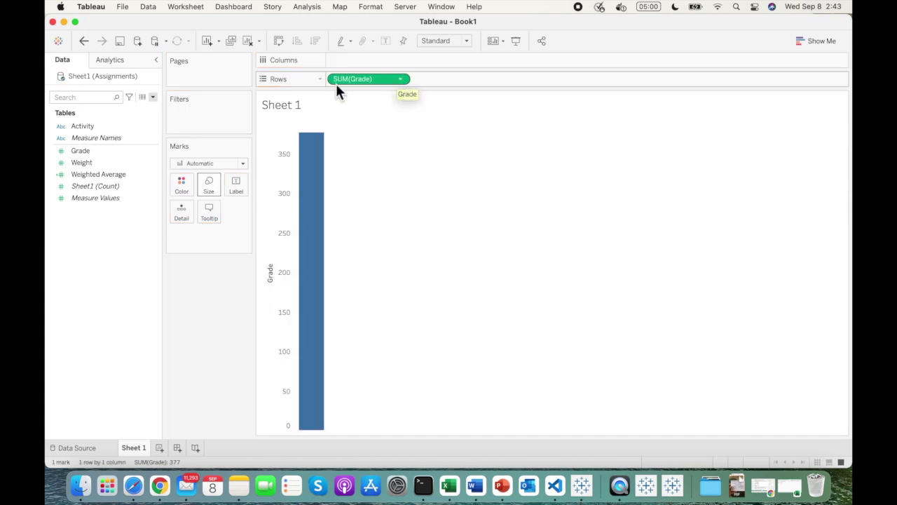
left_click_drag(85, 162, 459, 80)
left_click(823, 41)
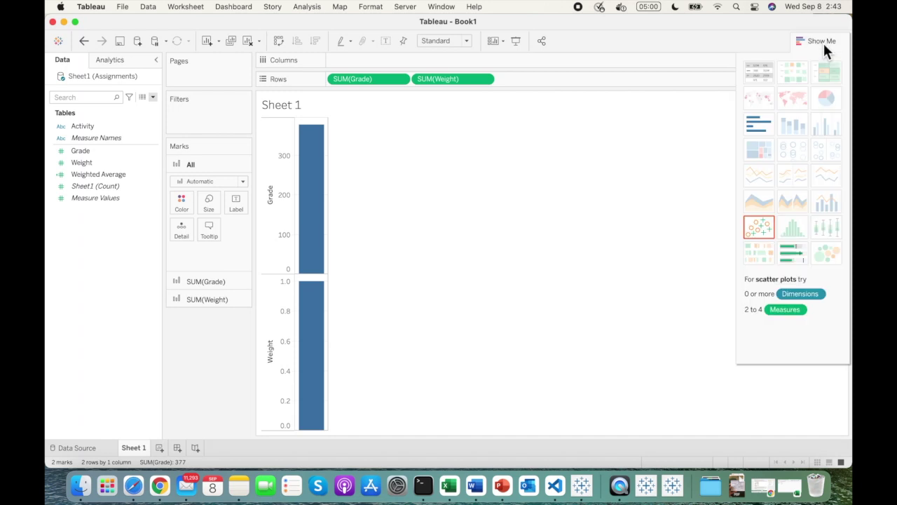
left_click(760, 73)
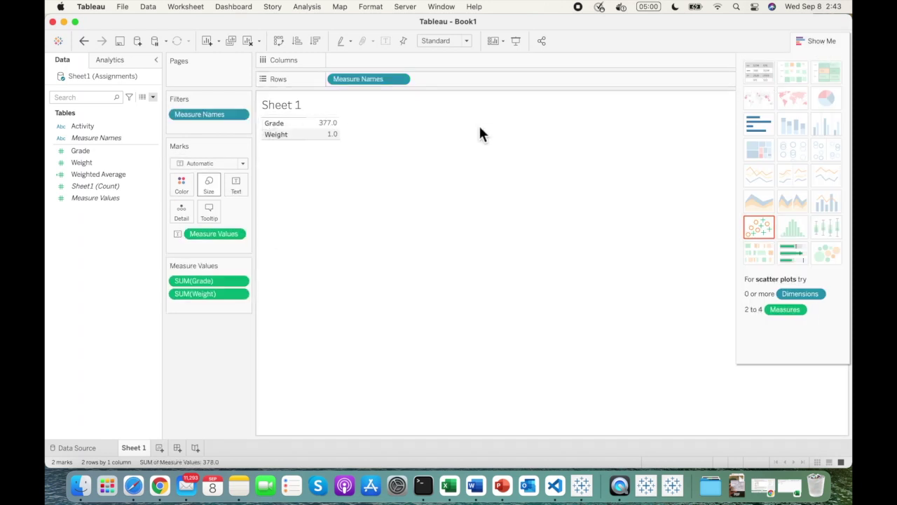
Step: List Activity on Rows, drop Measure Names, and add Weighted Average as a column
left_click_drag(74, 126, 333, 81)
left_click_drag(461, 84, 214, 365)
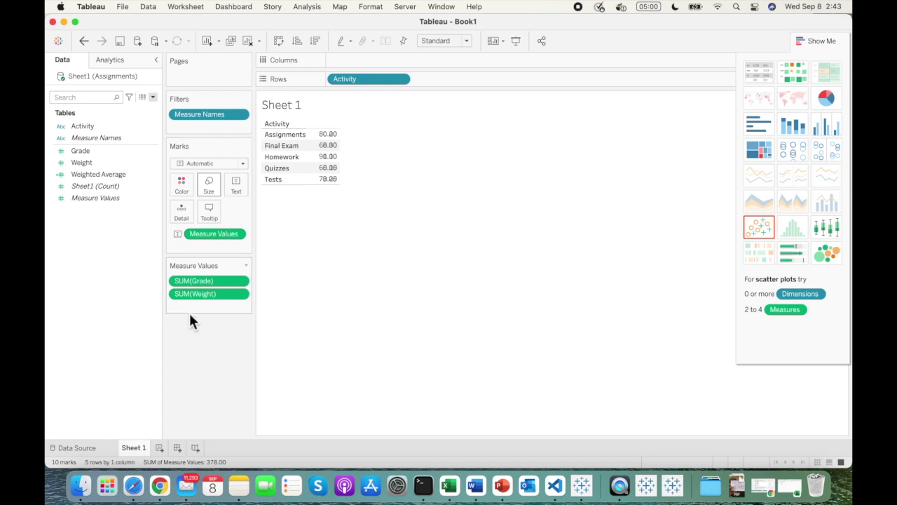
left_click(758, 70)
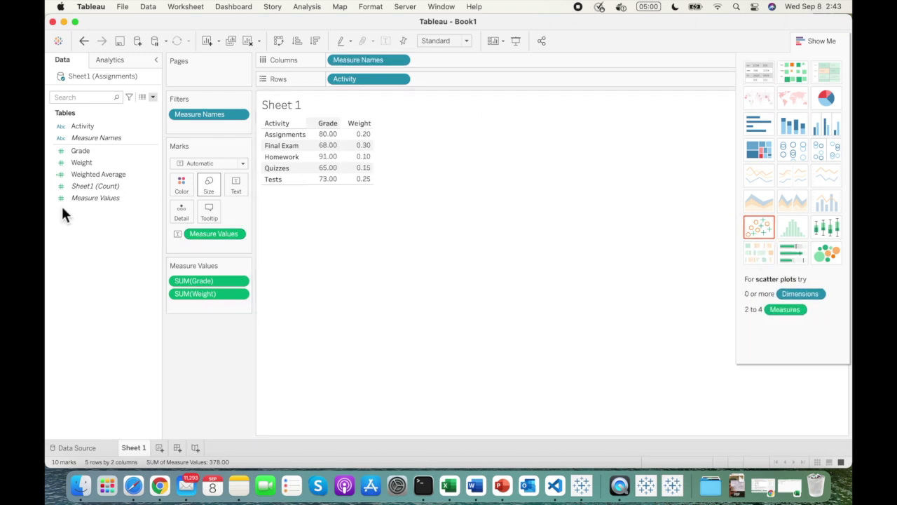
left_click_drag(88, 173, 368, 171)
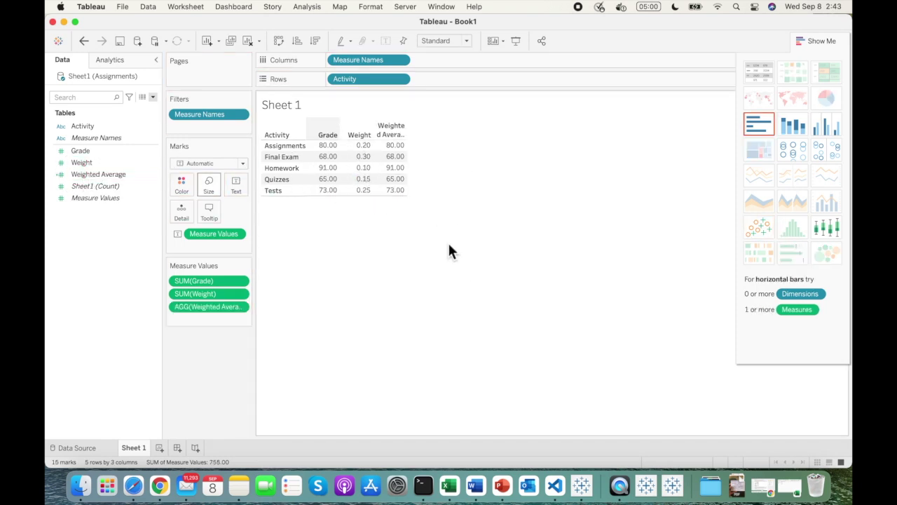
Step: Show column grand totals from the Analysis > Totals menu
left_click(317, 7)
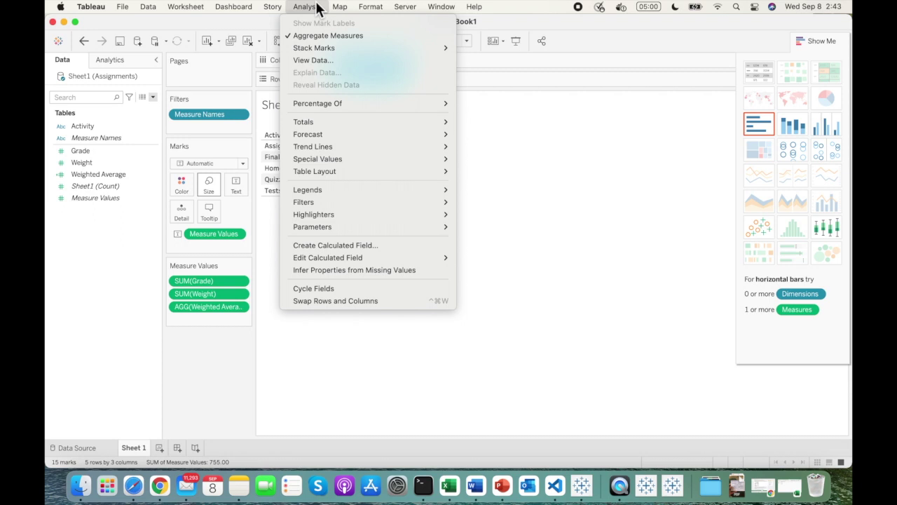
mouse_move(323, 123)
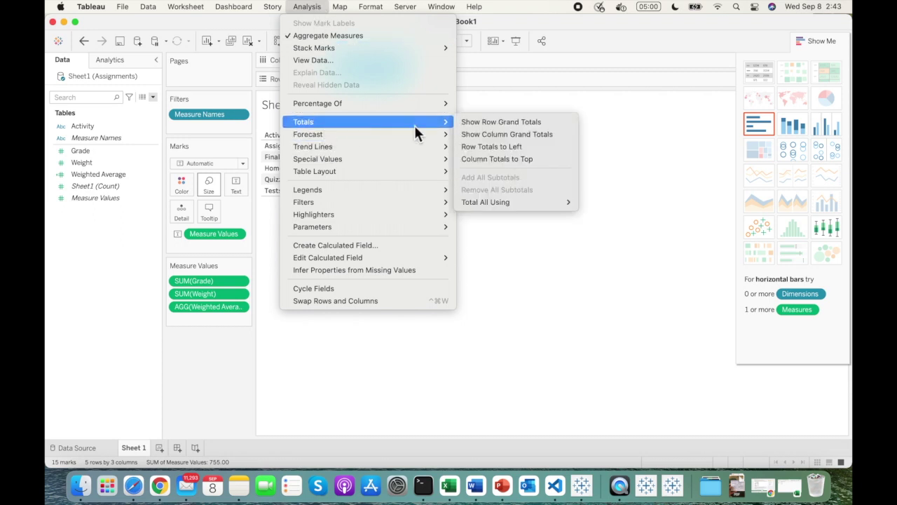
left_click(492, 134)
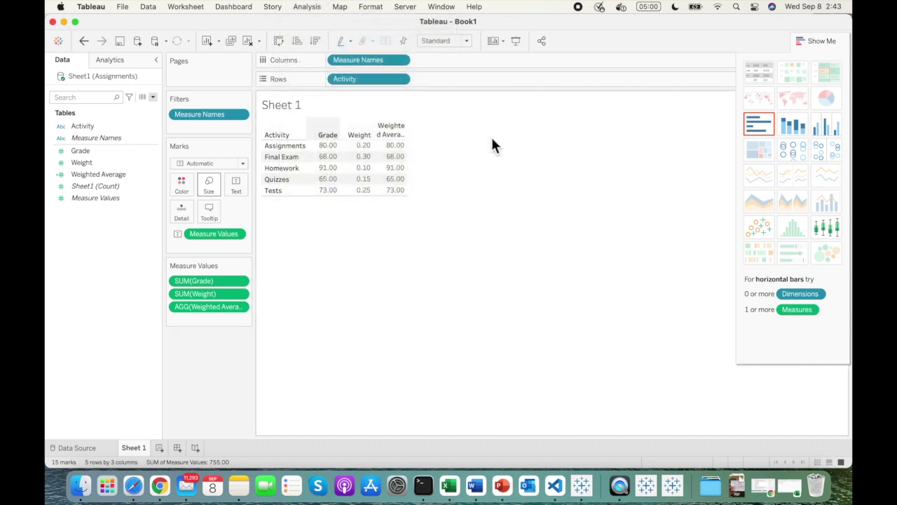